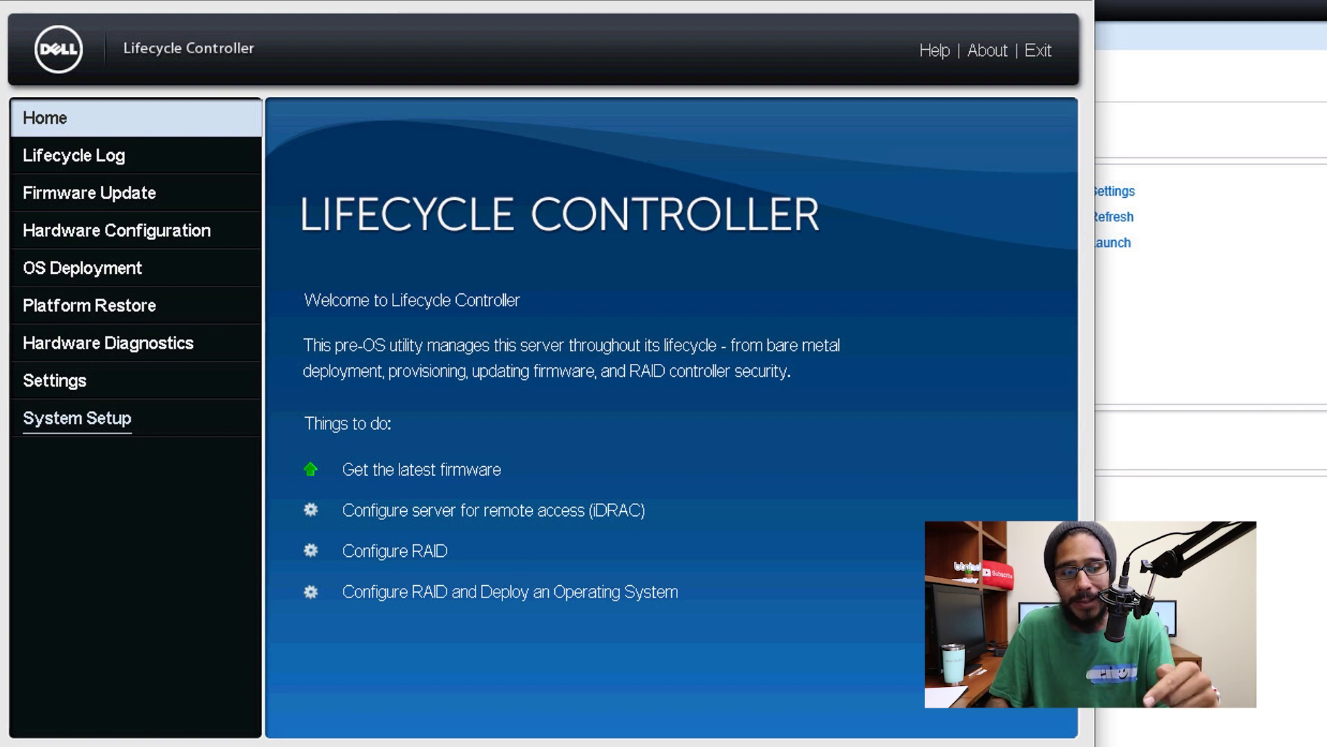
- Launch the Deploy OS wizard from OS Deployment and choose Go Directly to OS Deployment
{"action": "left_click", "coordinate": [82, 267]}
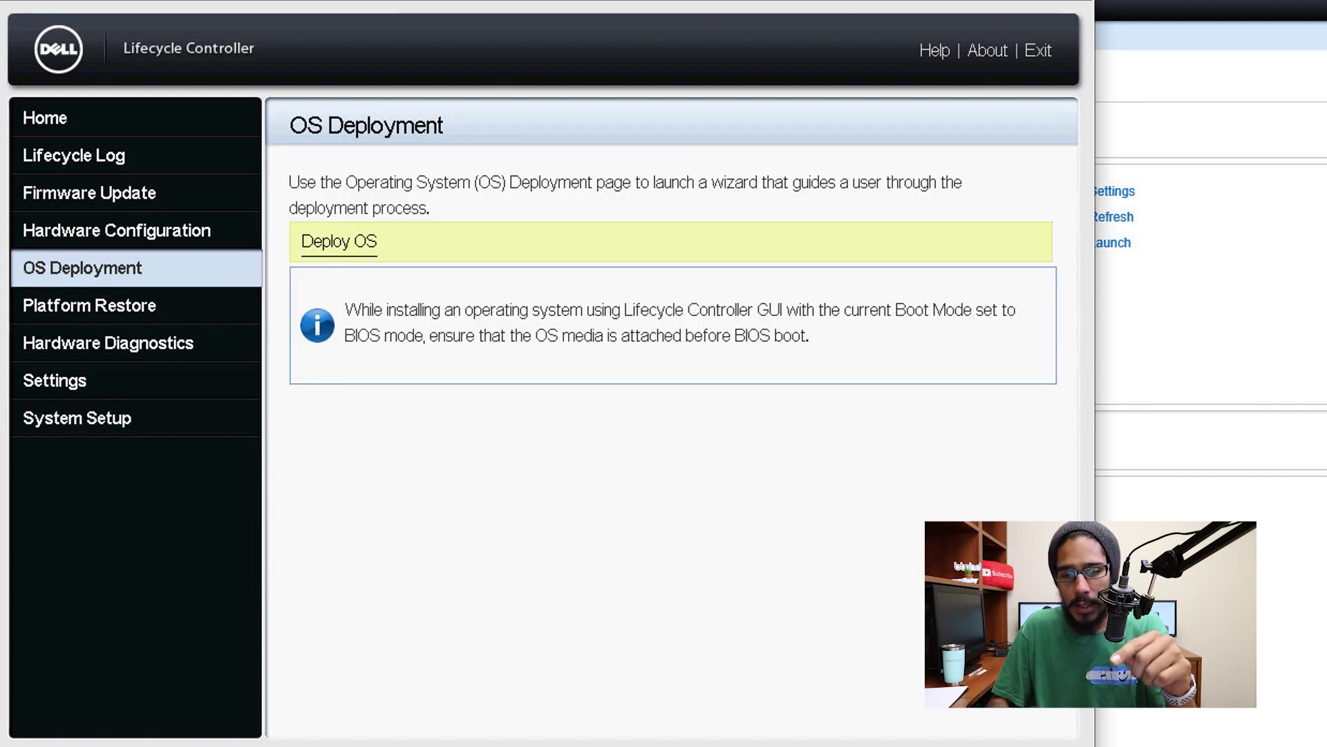
{"action": "key", "text": "Return"}
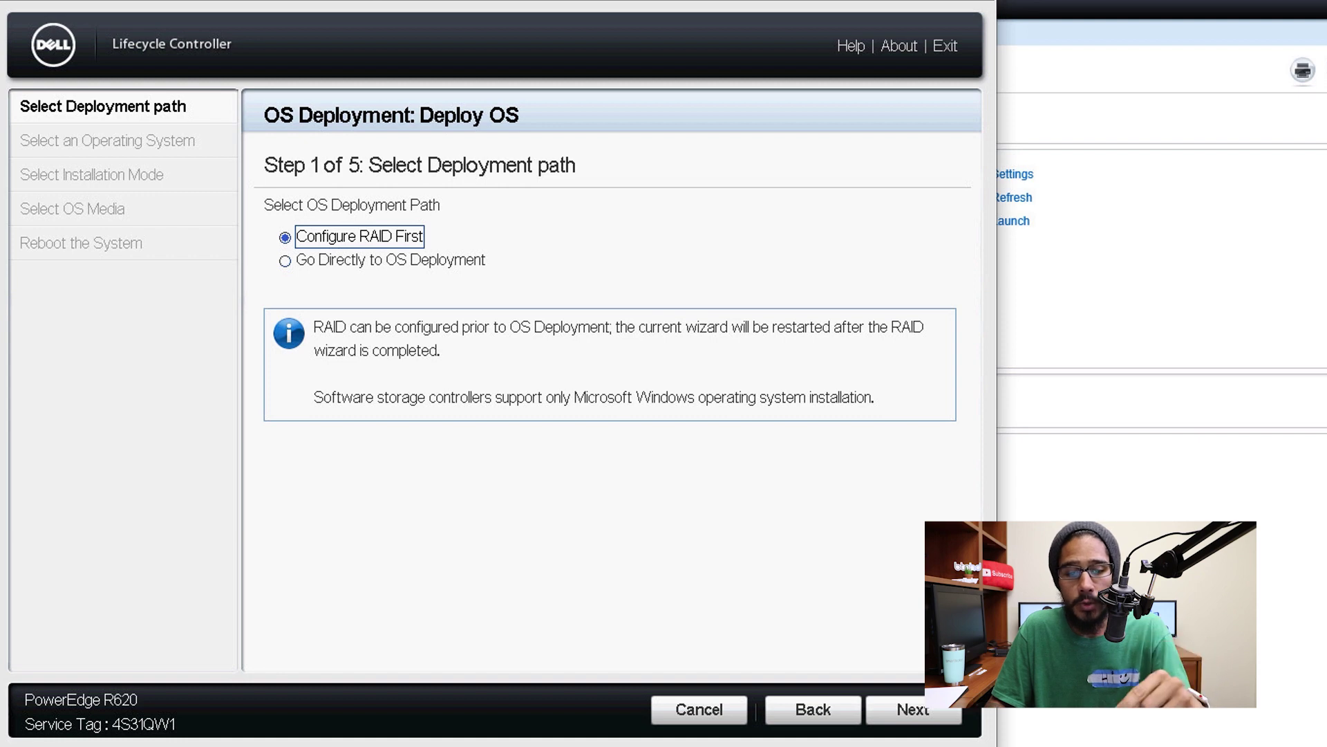
{"action": "left_click", "coordinate": [285, 261]}
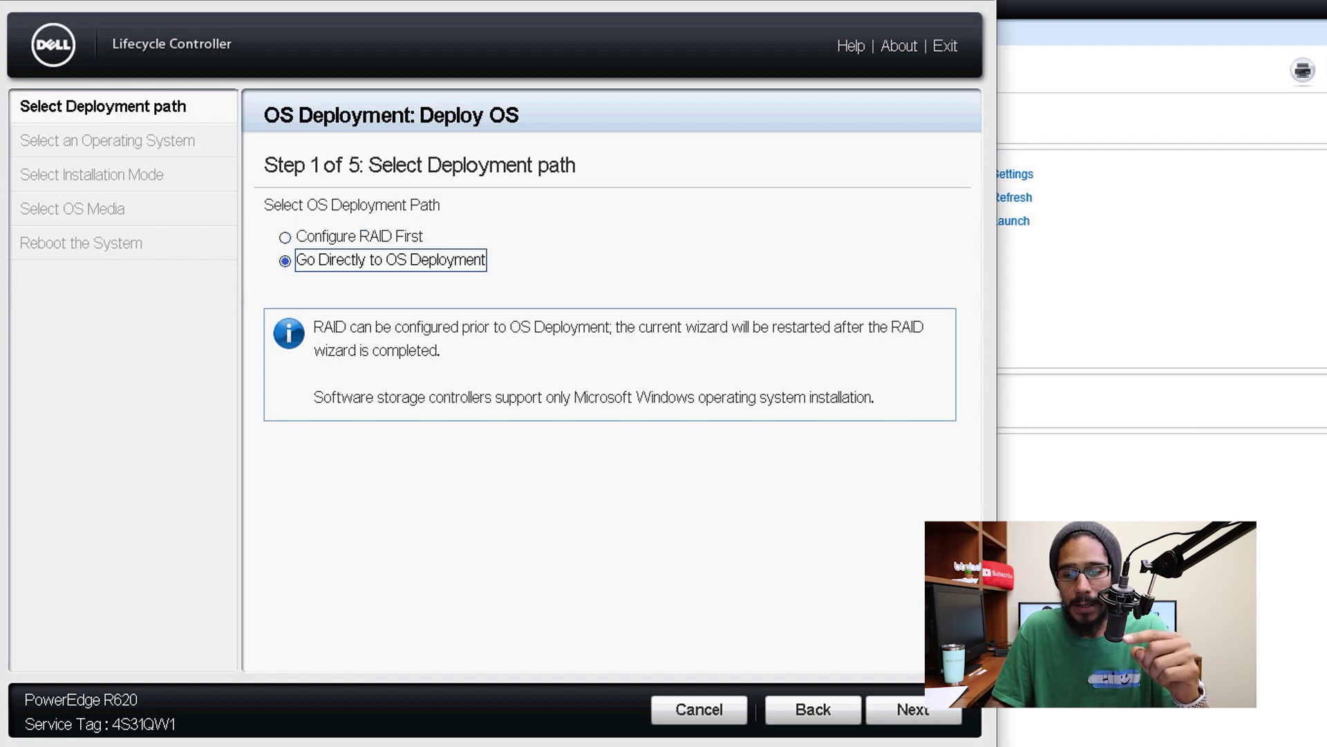
- Continue with VMware ESXi as a manual install to the OS media selection step
{"action": "left_click", "coordinate": [942, 709]}
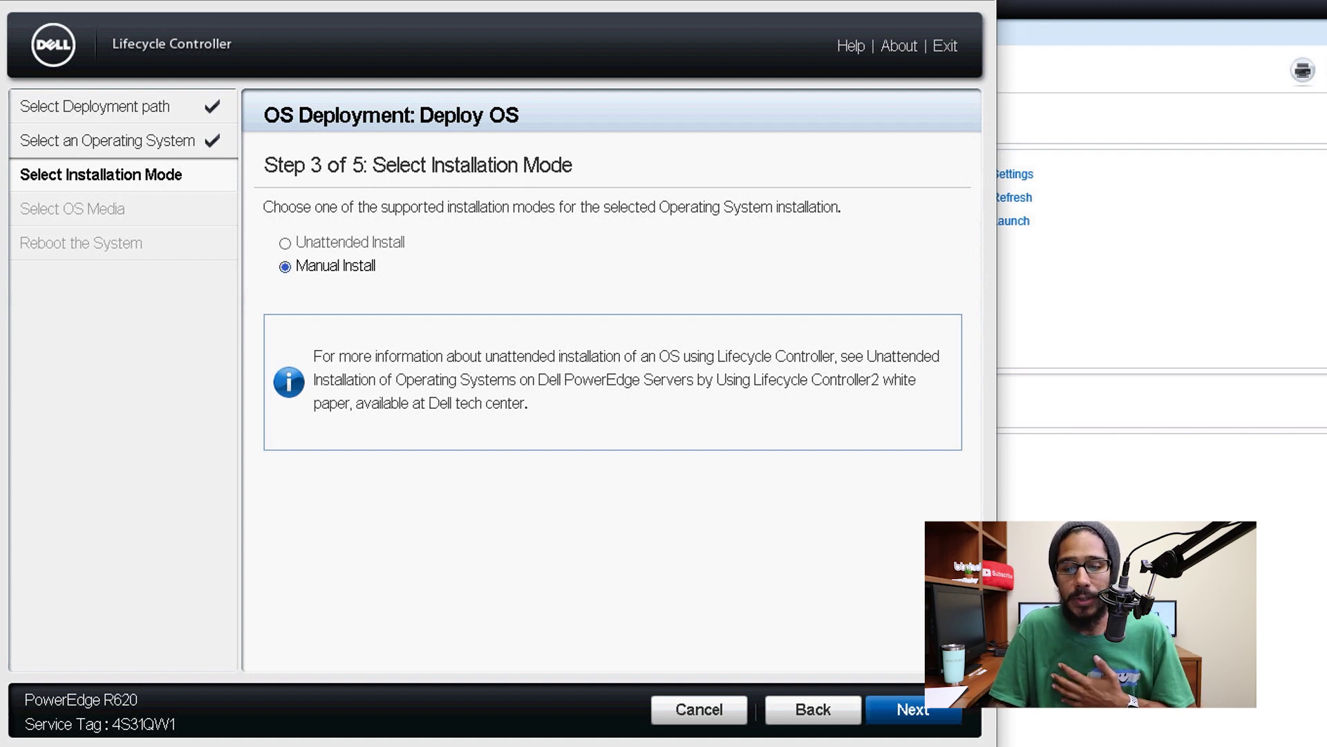
{"action": "key", "text": "Return"}
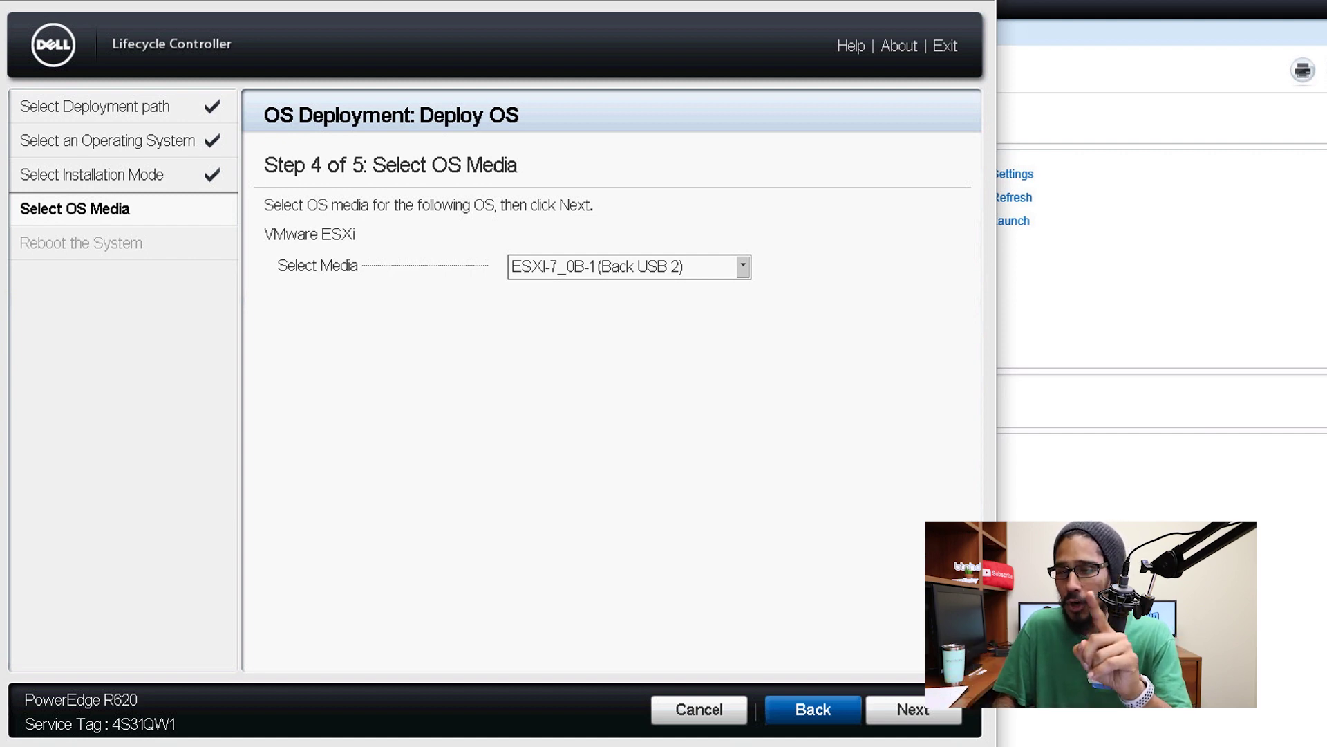
- Select the ESXI-6_5_0 media on Back USB 1 and finish the wizard to start deployment
{"action": "left_click", "coordinate": [743, 266]}
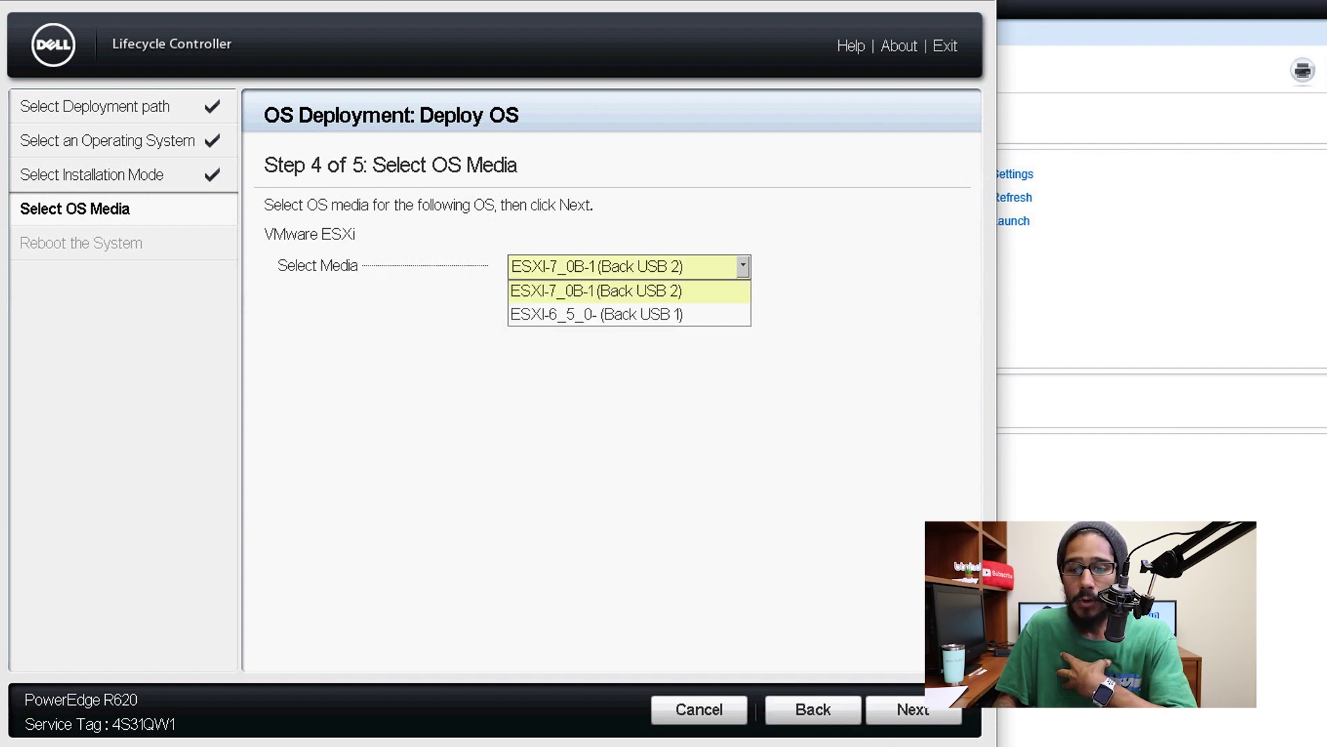
{"action": "key", "text": "Return"}
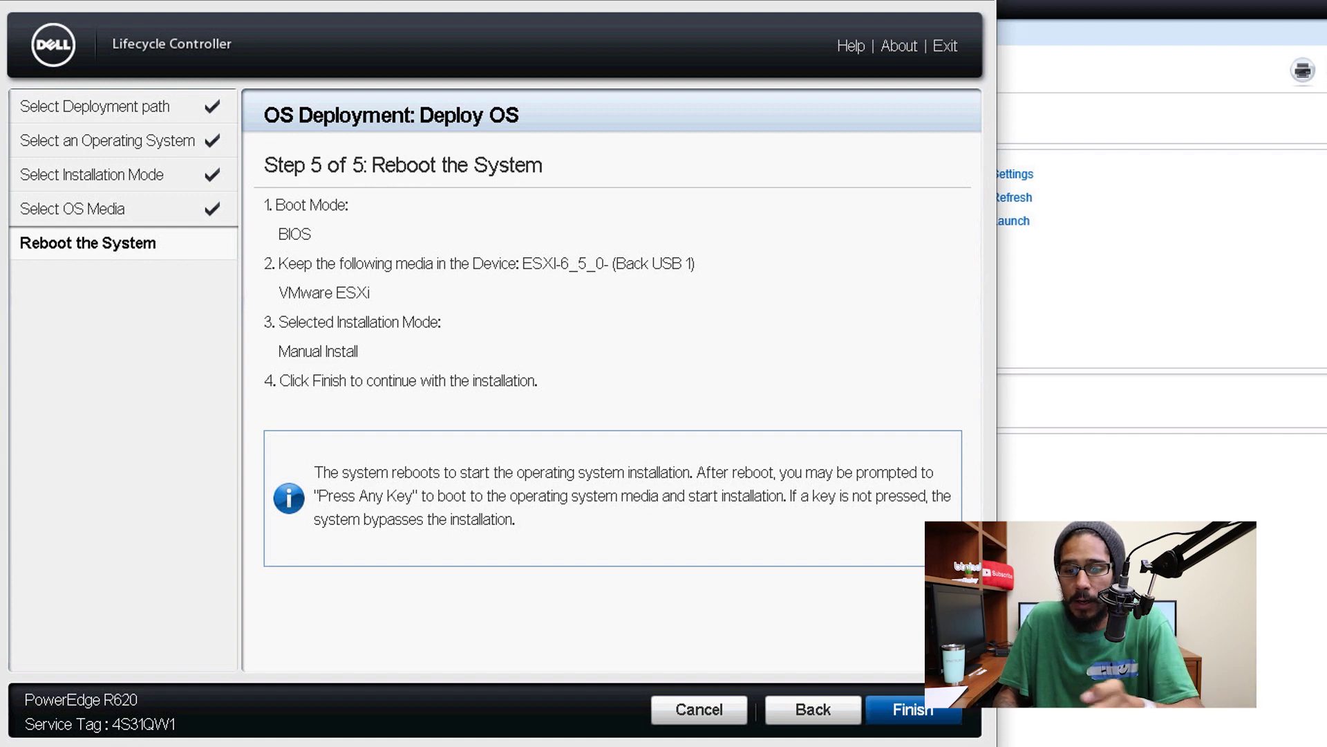
{"action": "key", "text": "Return"}
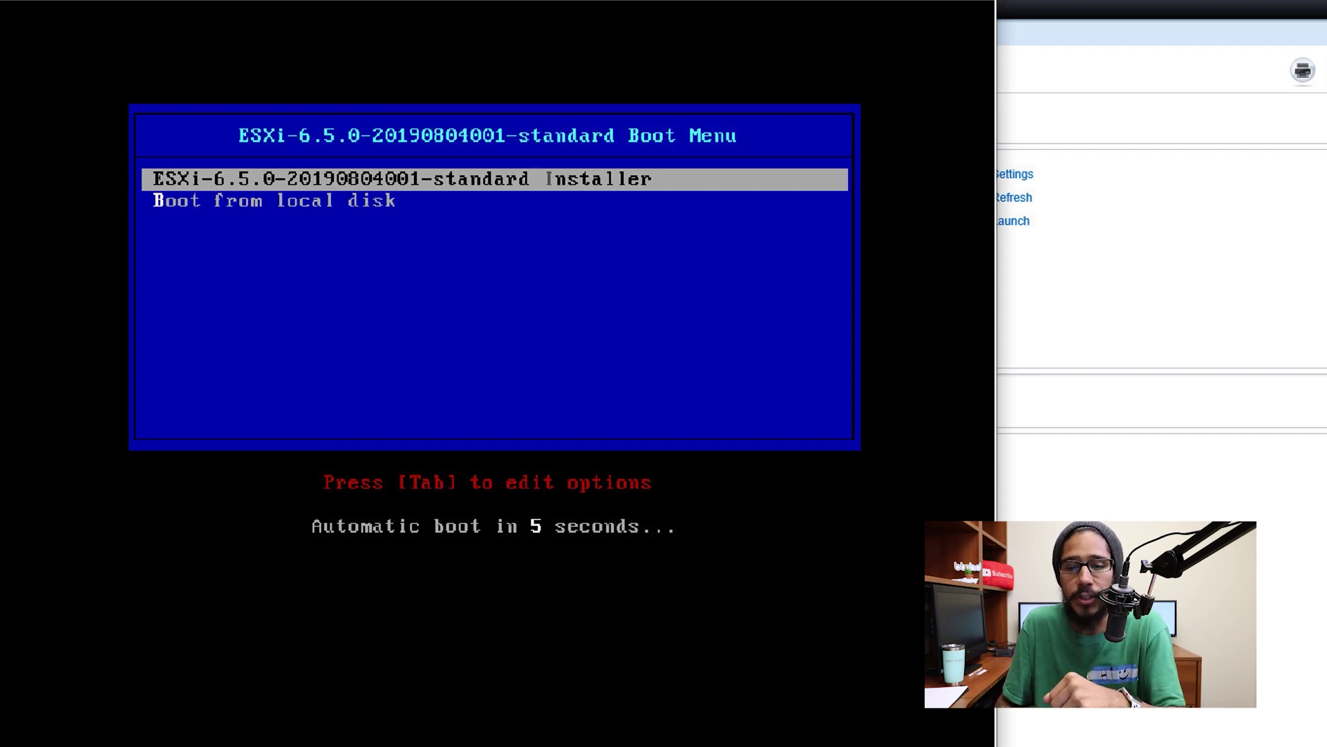
- Boot the ESXi-6.5.0 standard installer entry and continue past its welcome screen
{"action": "key", "text": "Return"}
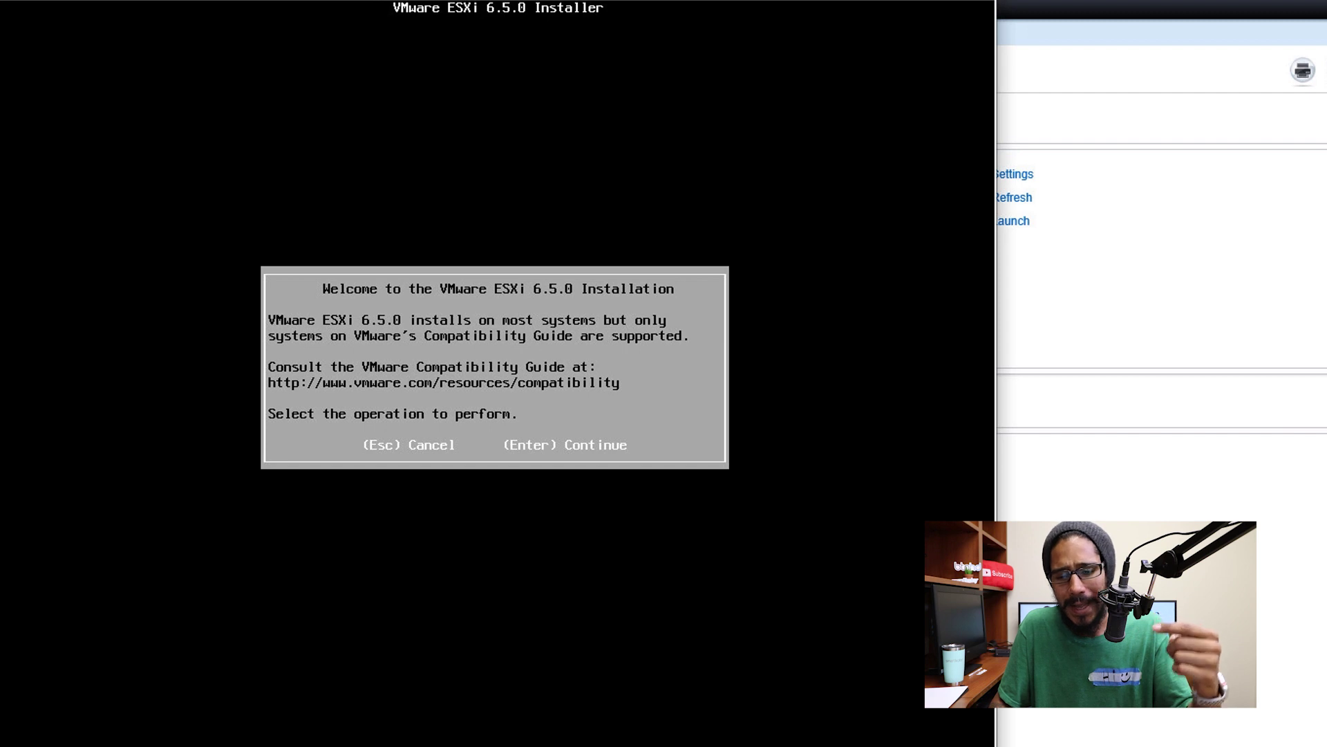
{"action": "key", "text": "Return"}
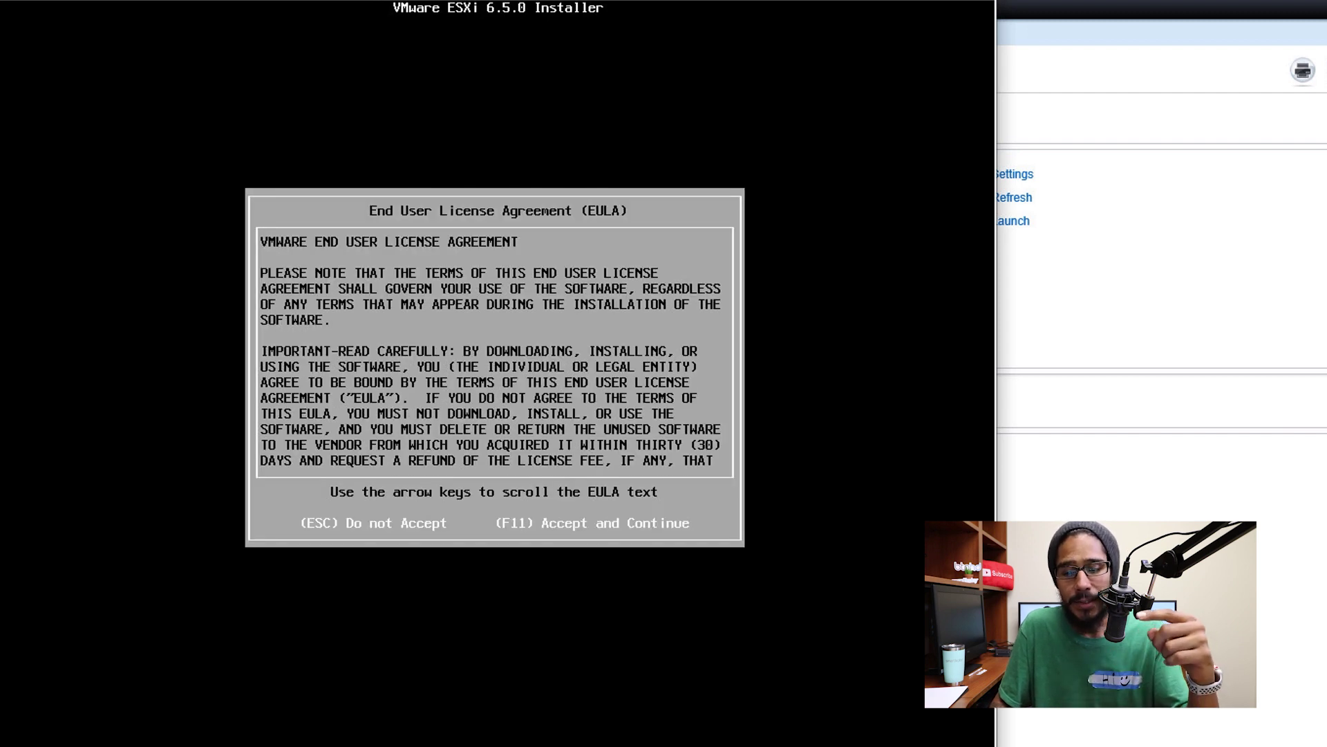
- Accept the ESXi 6.5 end user licence agreement
{"action": "key", "text": "F11"}
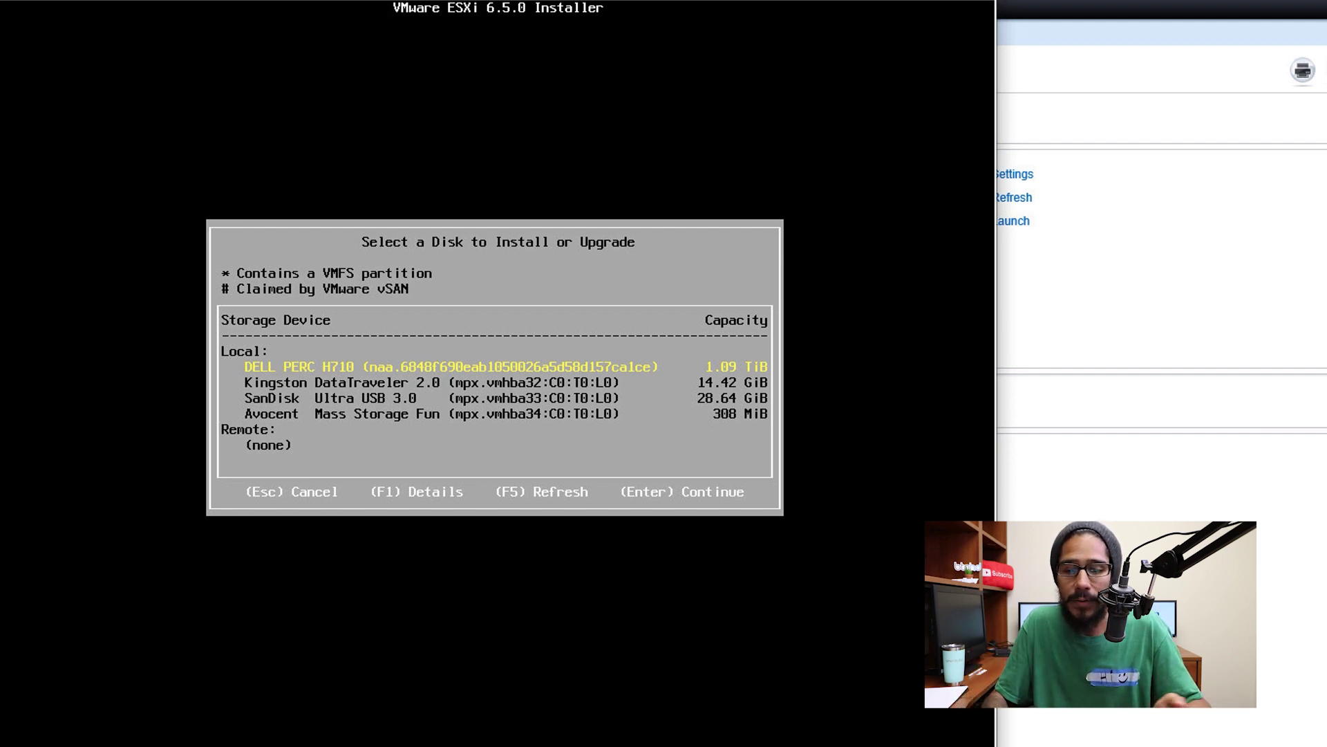
- Target the SanDisk Ultra USB 3.0 drive, keep US Default keyboard, and set the root password
{"action": "key", "text": "Down"}
{"action": "key", "text": "Down"}
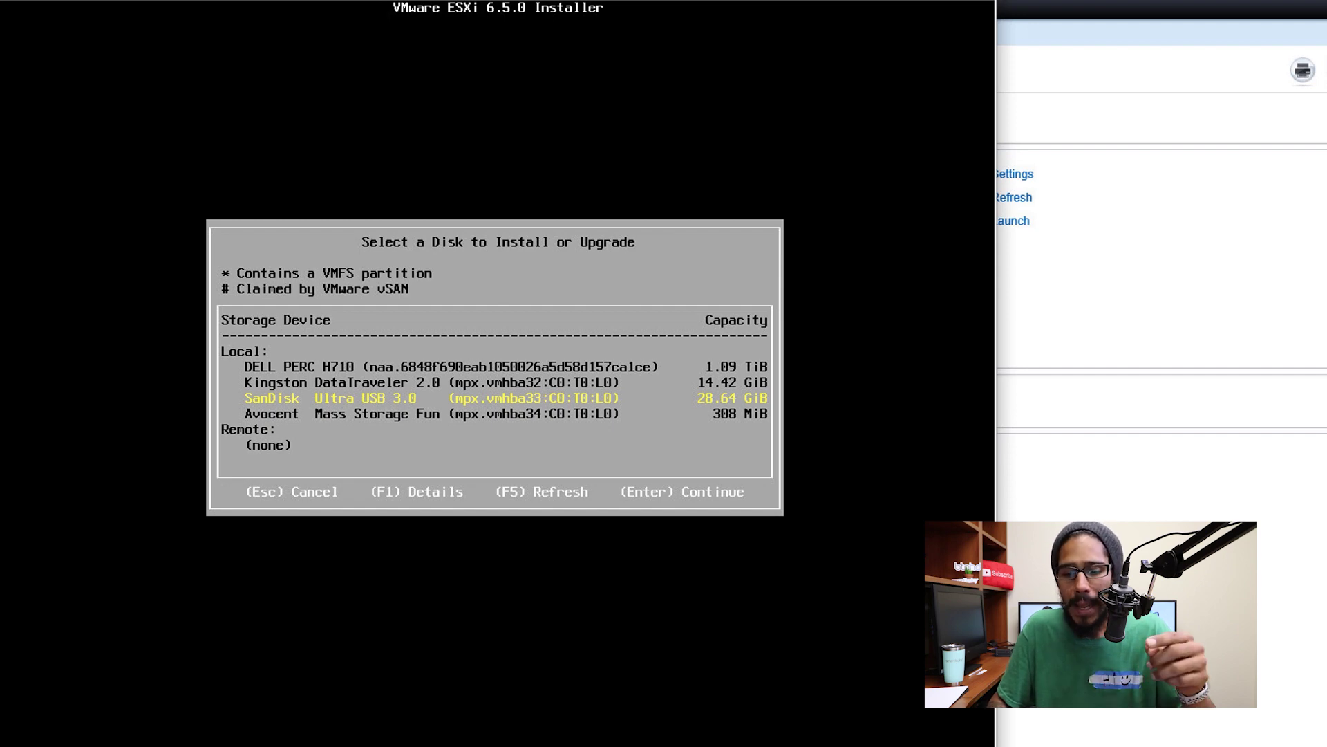
{"action": "key", "text": "Return"}
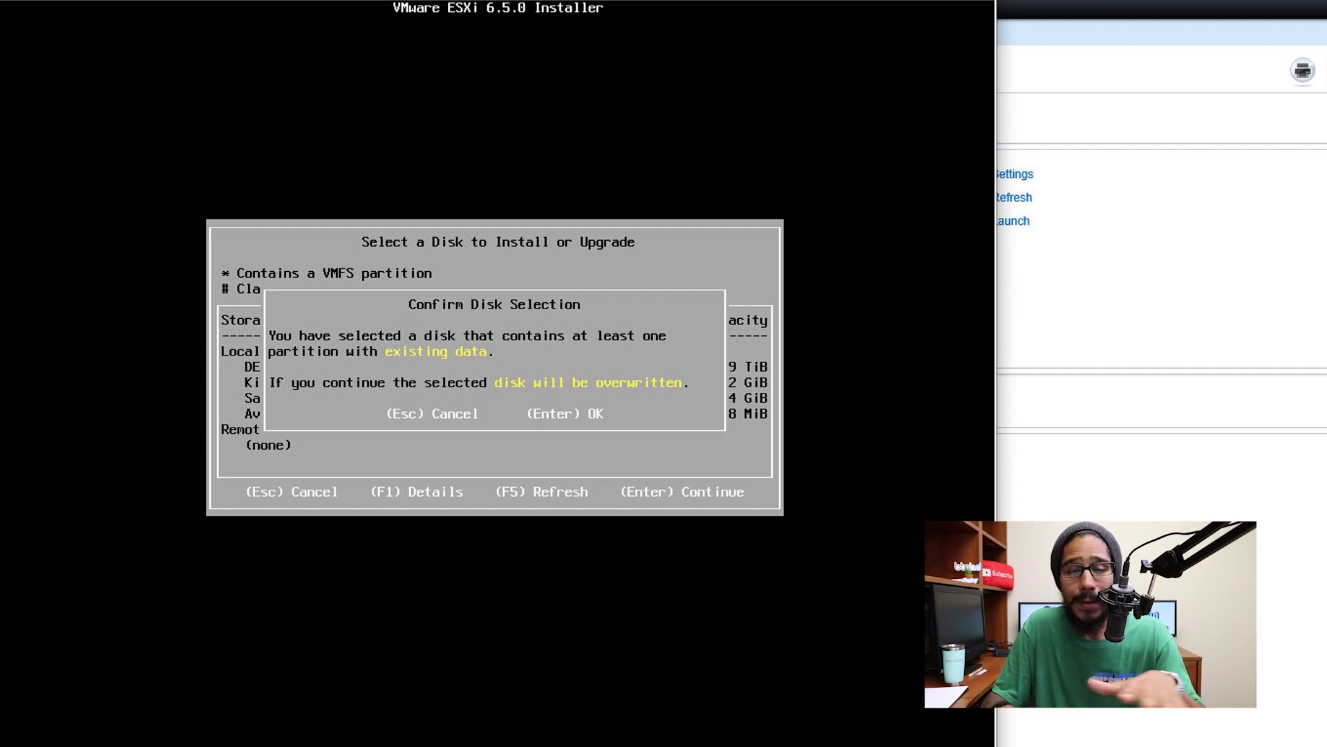
{"action": "key", "text": "Return"}
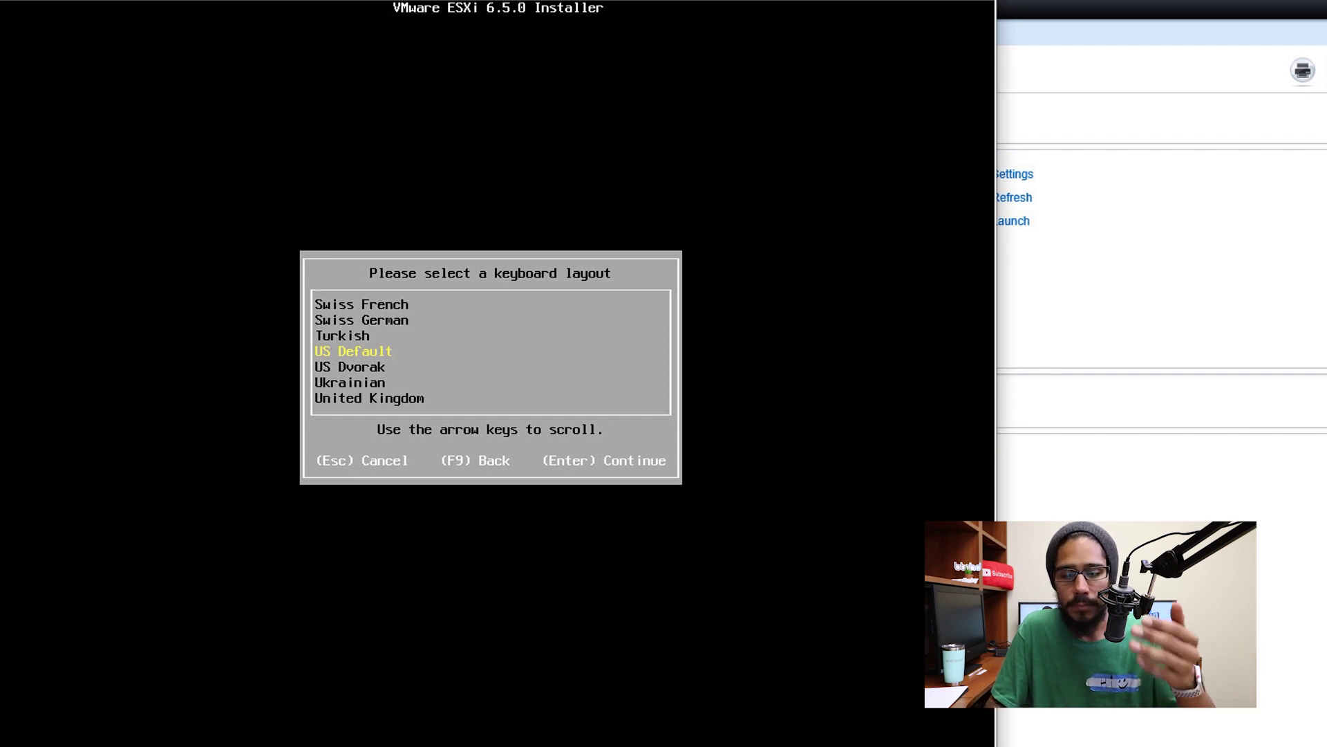
{"action": "key", "text": "Return"}
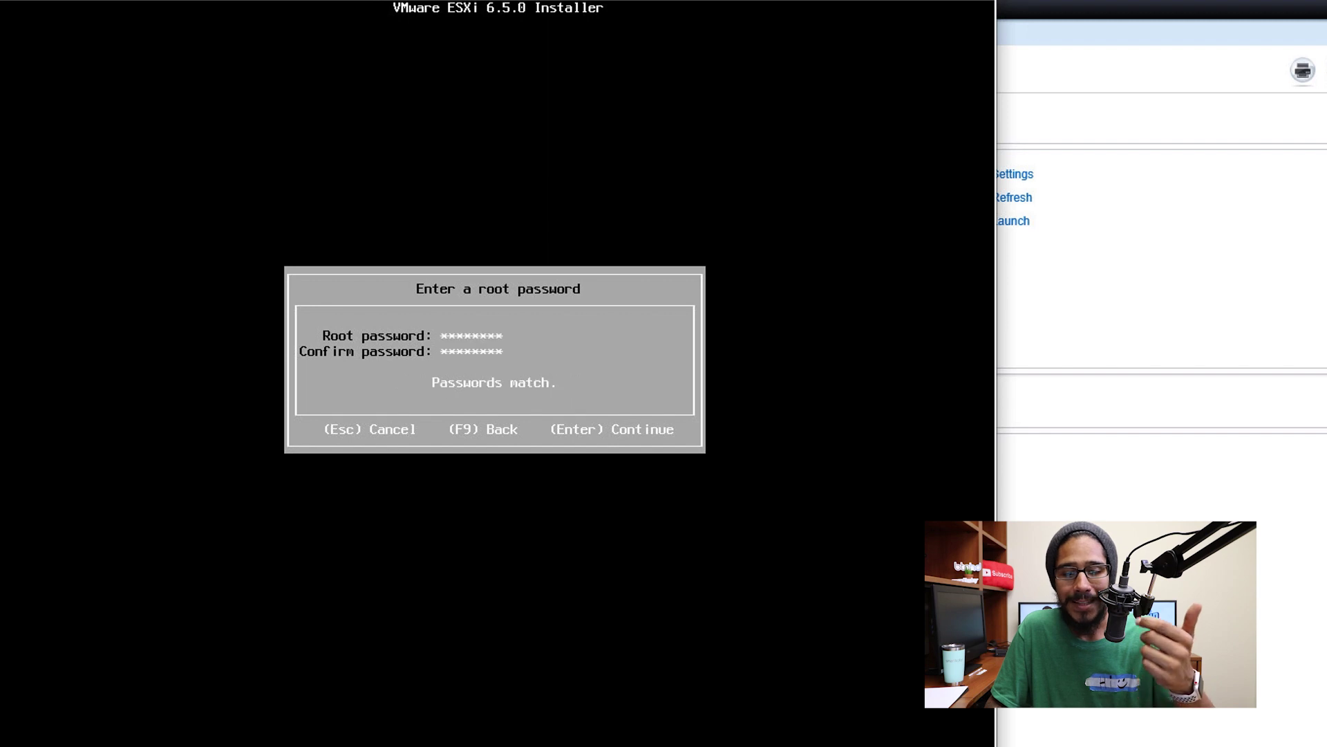
{"action": "key", "text": "Return"}
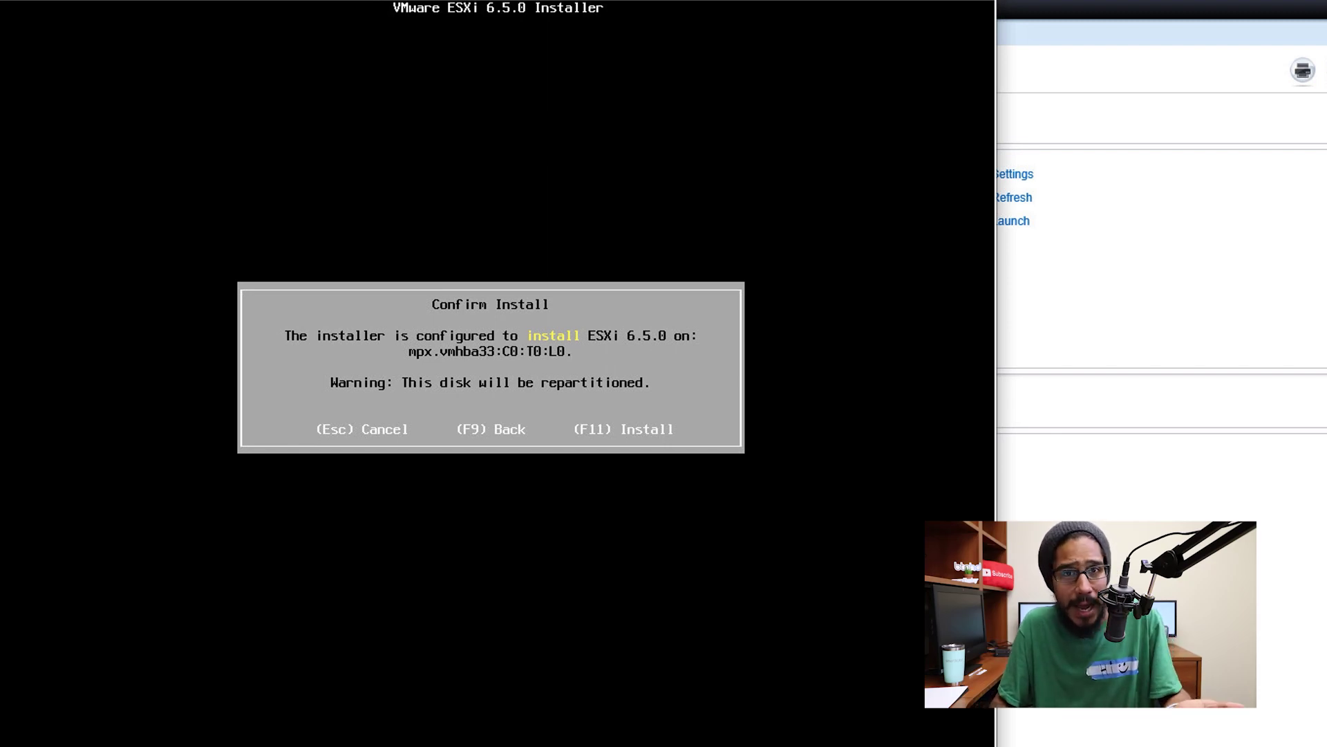
- Install ESXi 6.5.0 onto the USB drive, reboot, and enter System BIOS settings
{"action": "key", "text": "F11"}
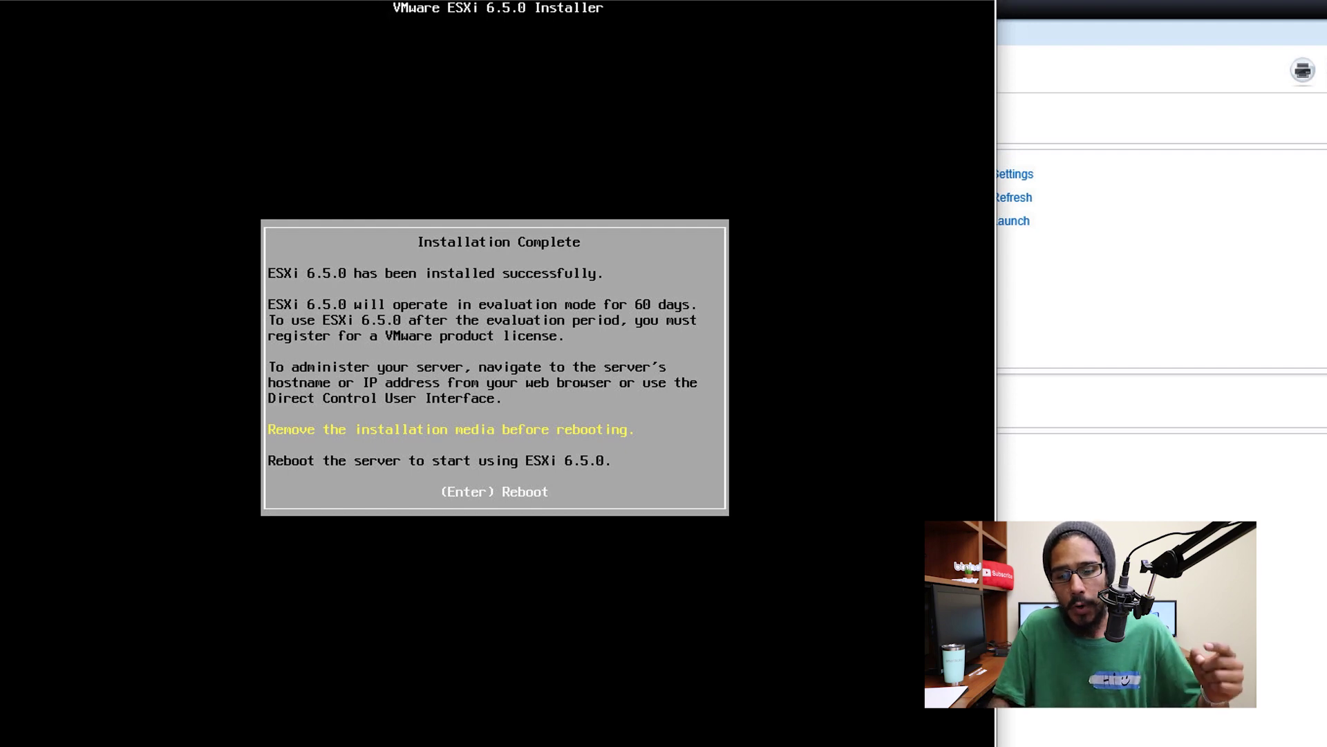
{"action": "key", "text": "Return"}
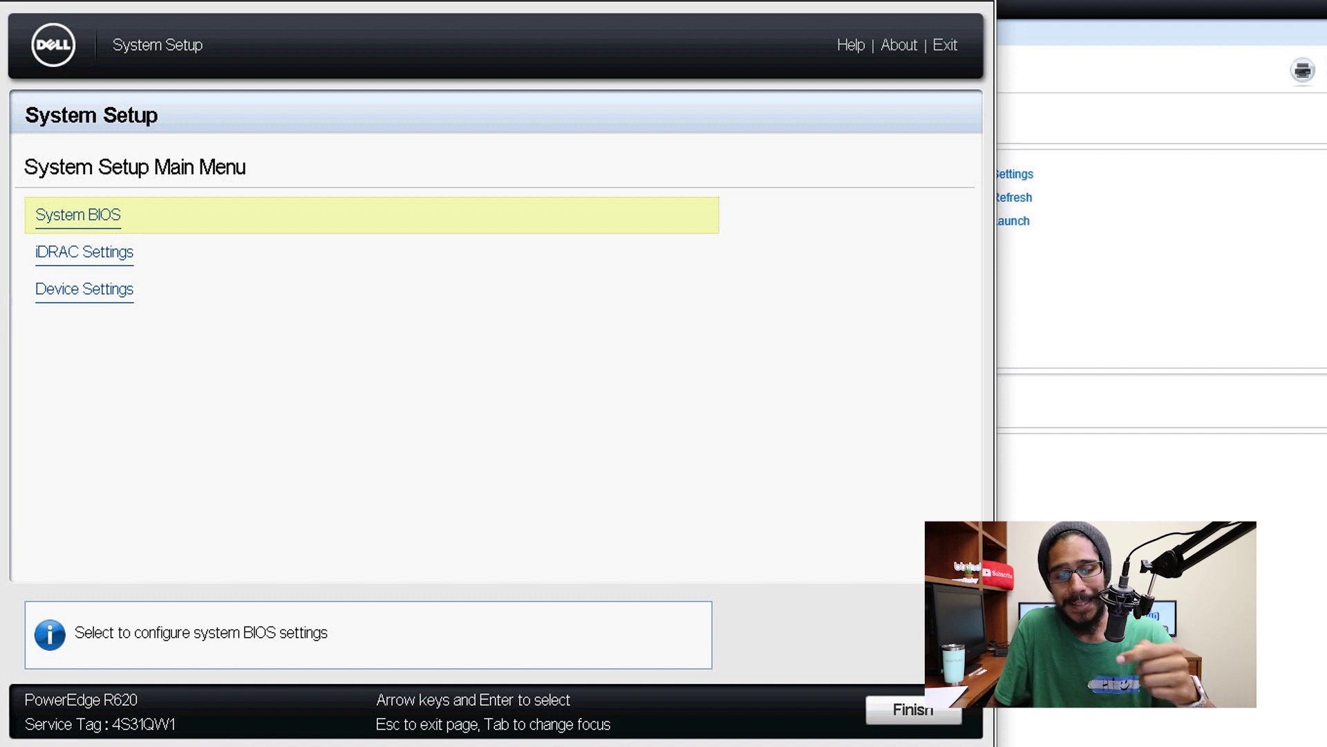
{"action": "key", "text": "Return"}
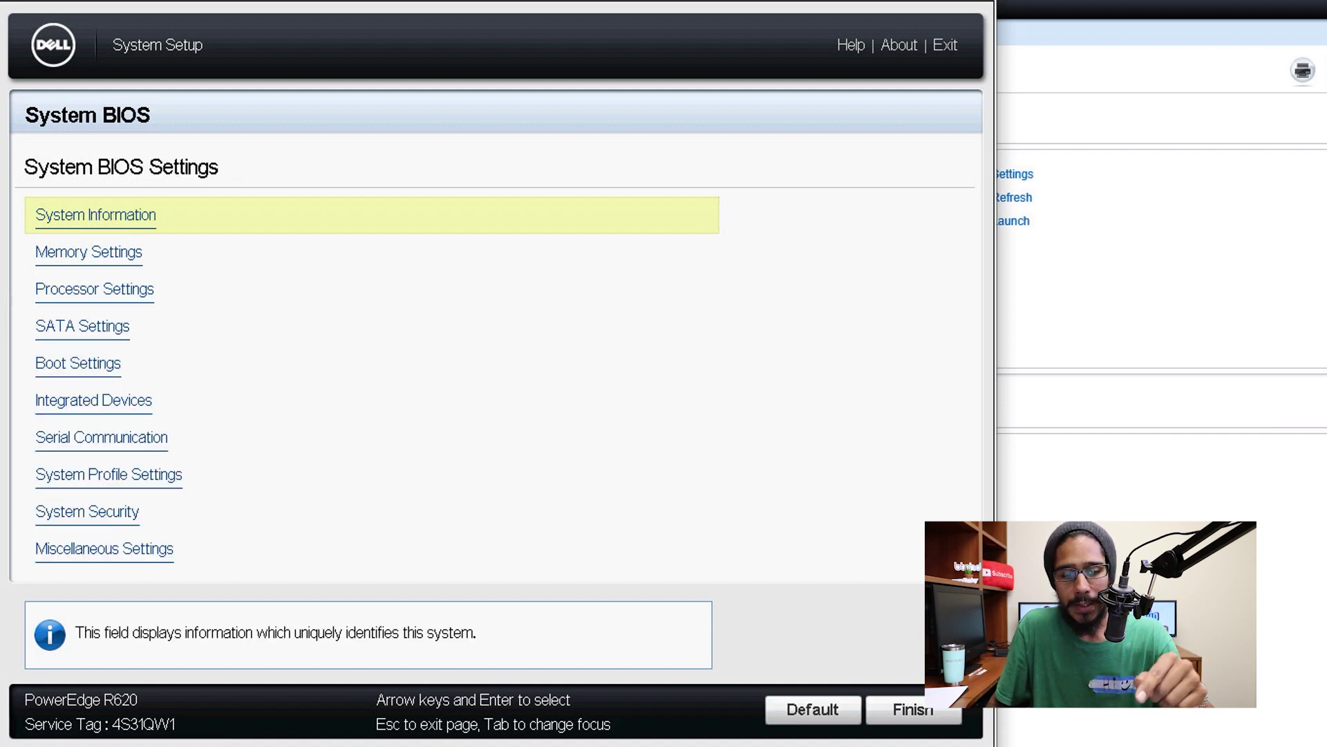
- In BIOS Boot Settings, move the Ultra USB 3.0 disk above the RAID controller in Hard-Disk Drive Sequence
{"action": "key", "text": "Down"}
{"action": "key", "text": "Down"}
{"action": "key", "text": "Down"}
{"action": "key", "text": "Down"}
{"action": "key", "text": "Return"}
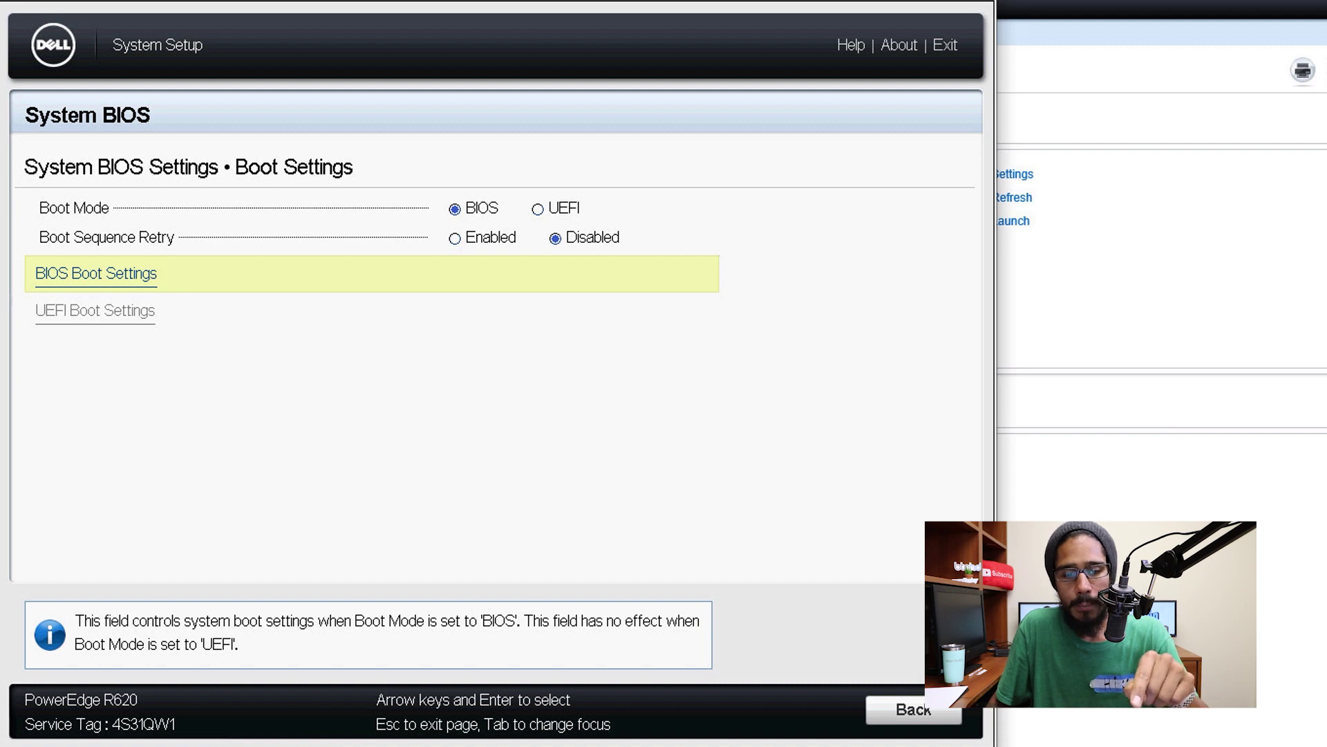
{"action": "key", "text": "Return"}
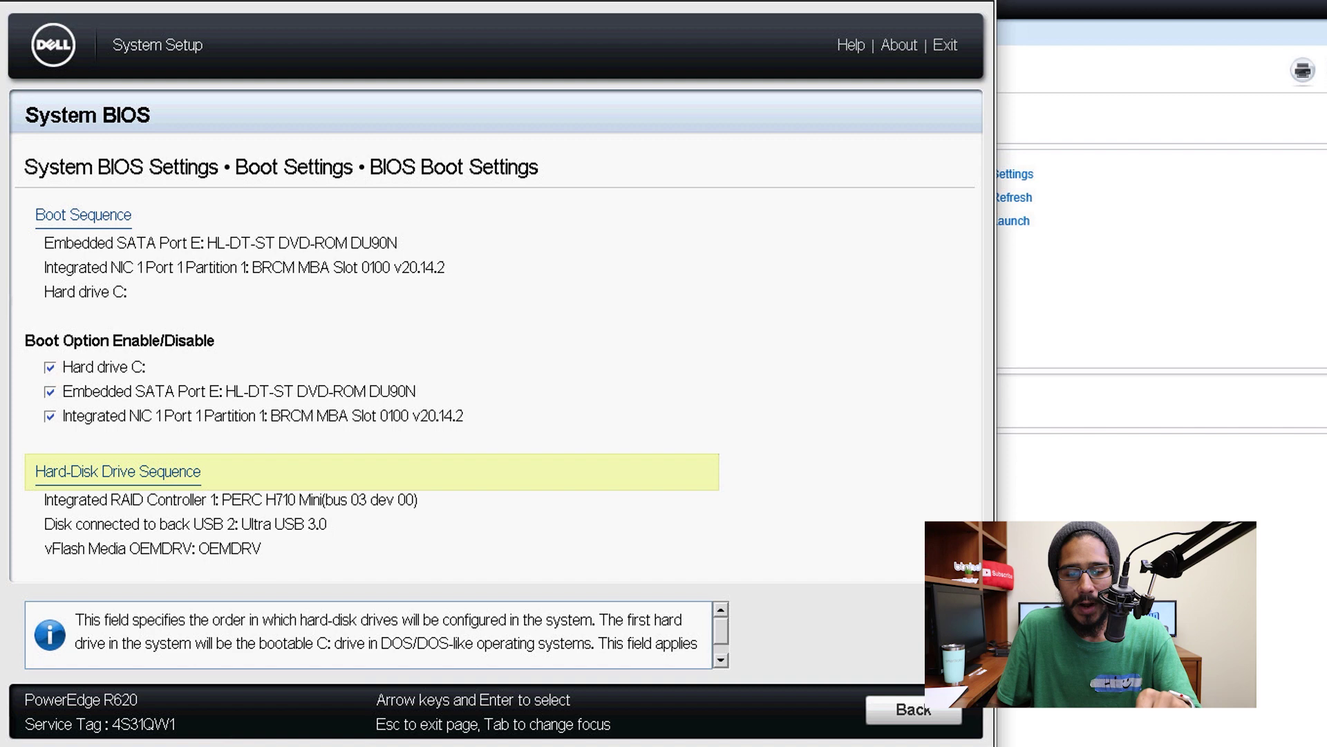
{"action": "key", "text": "Return"}
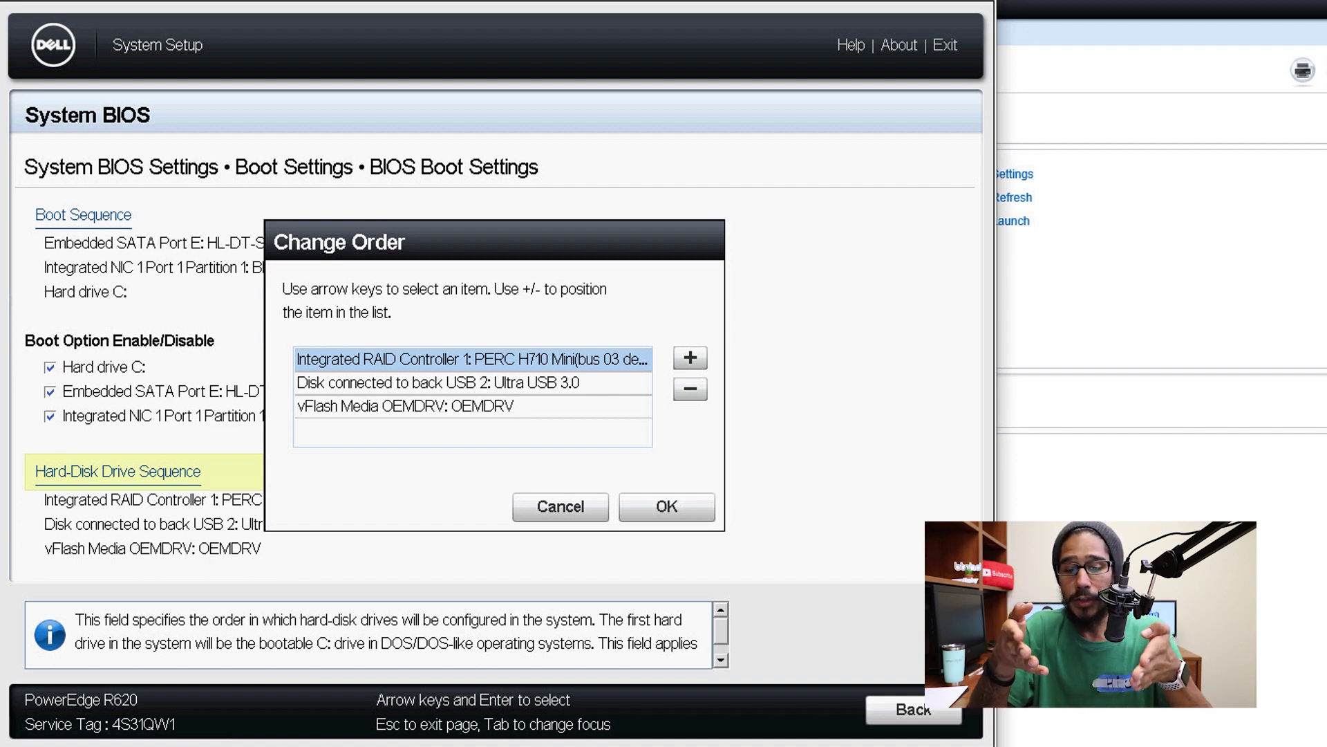
{"action": "key", "text": "Down"}
{"action": "key", "text": "plus"}
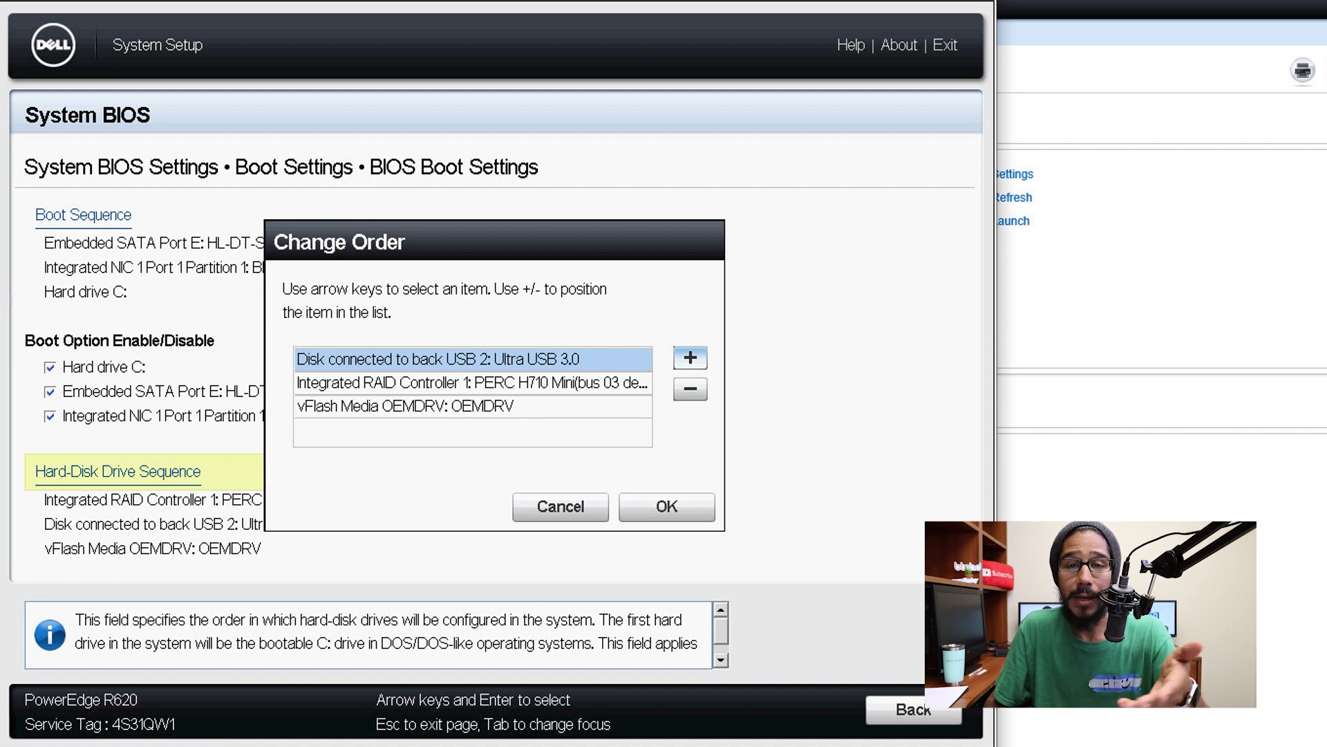
{"action": "key", "text": "Return"}
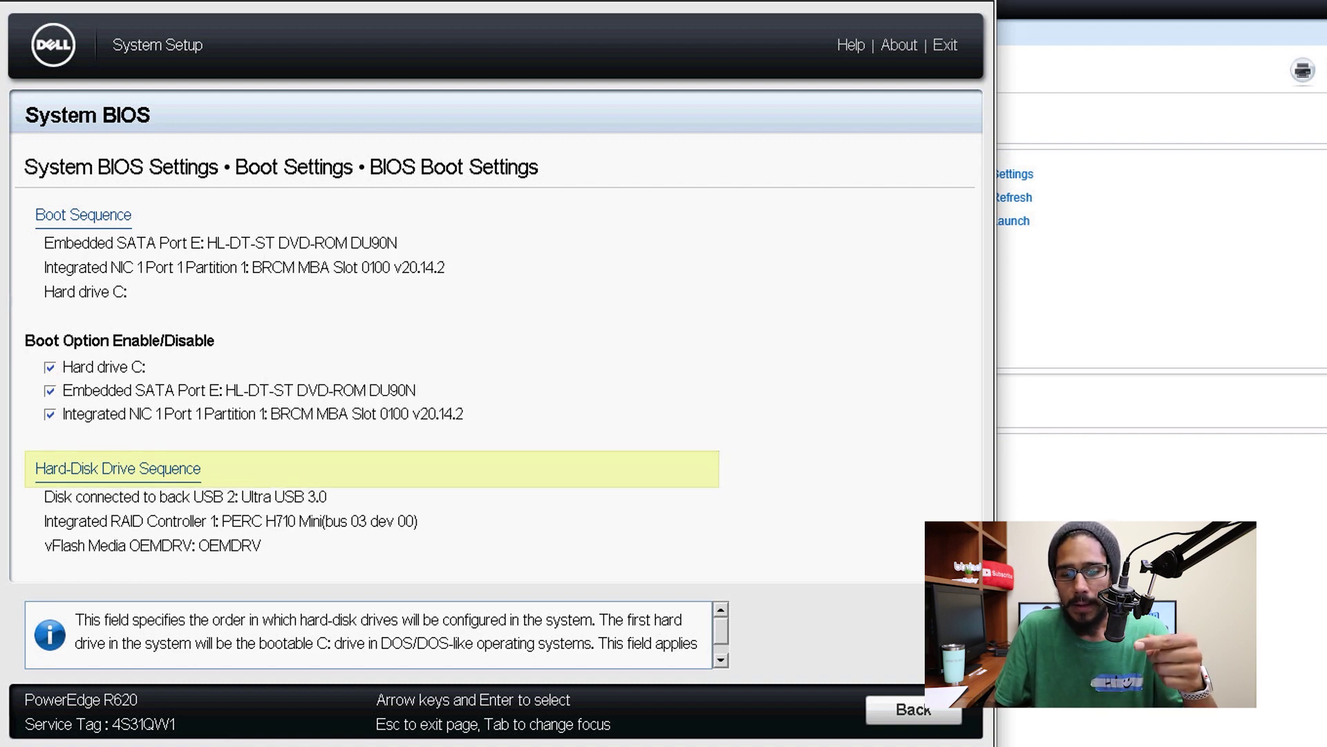
{"action": "key", "text": "Escape"}
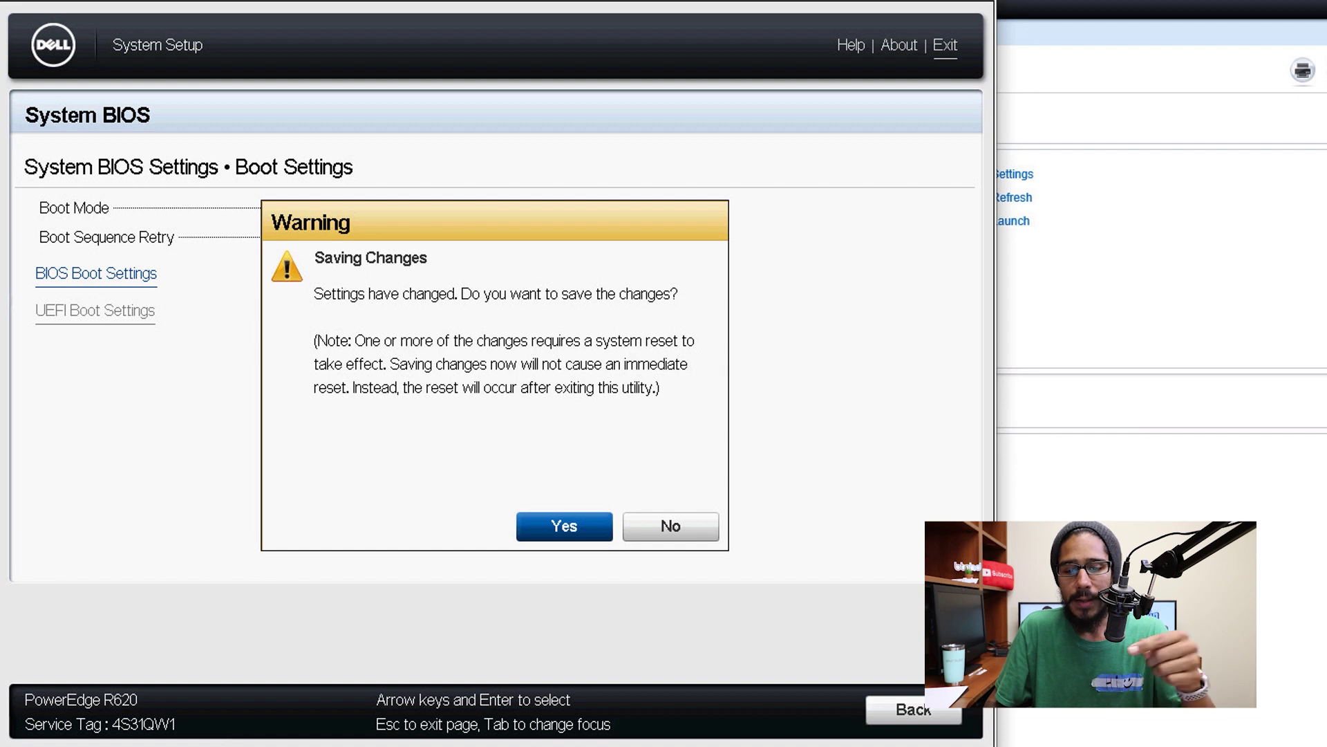
- Confirm saving the changed boot settings
{"action": "key", "text": "Return"}
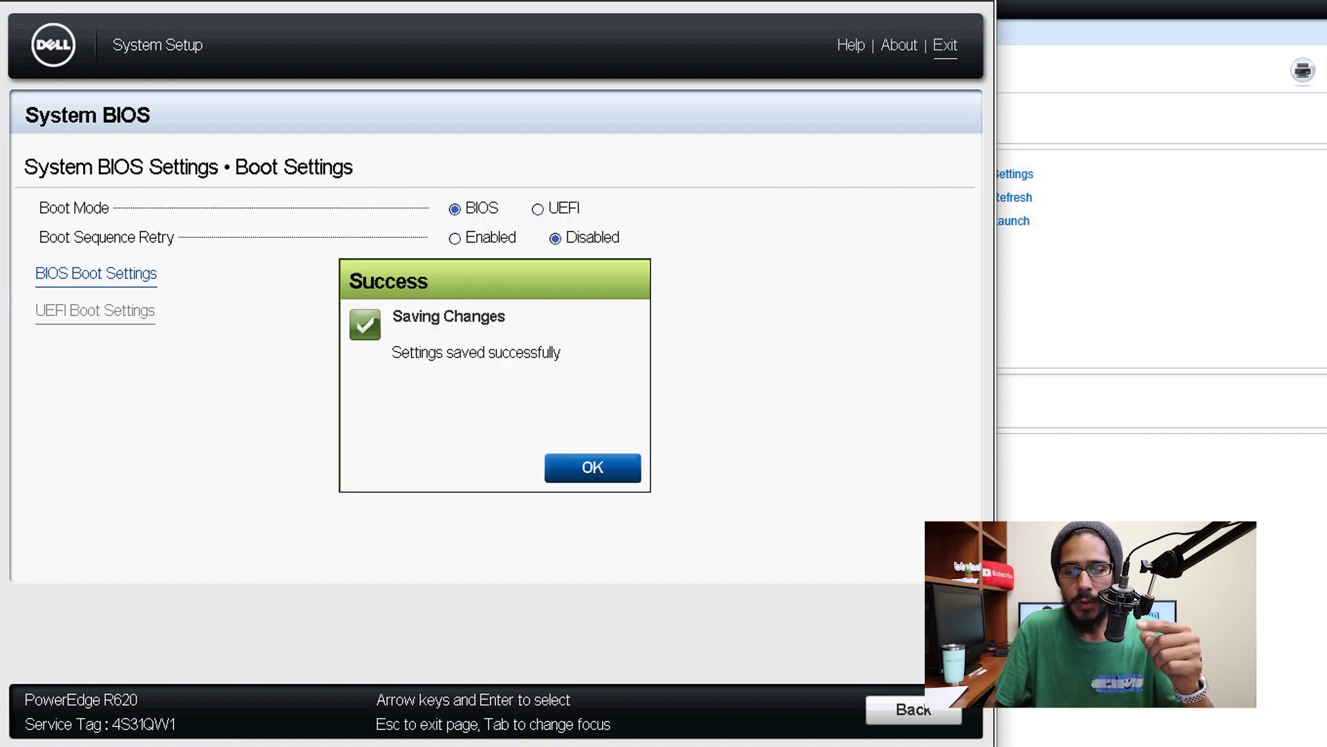